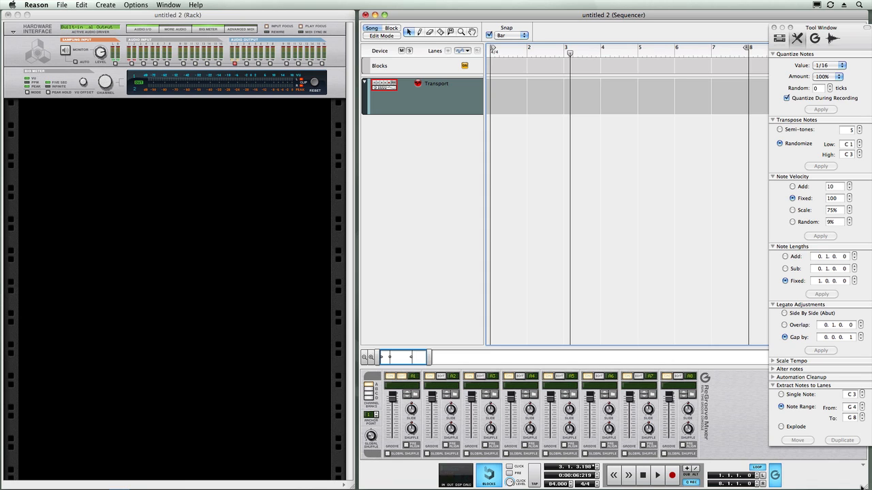
Step: Create a Kong instrument with the 808 - (Accent Switch 125).kong patch from Peff 036 - Kong 808 and show its drum and FX section
left_click(130, 123)
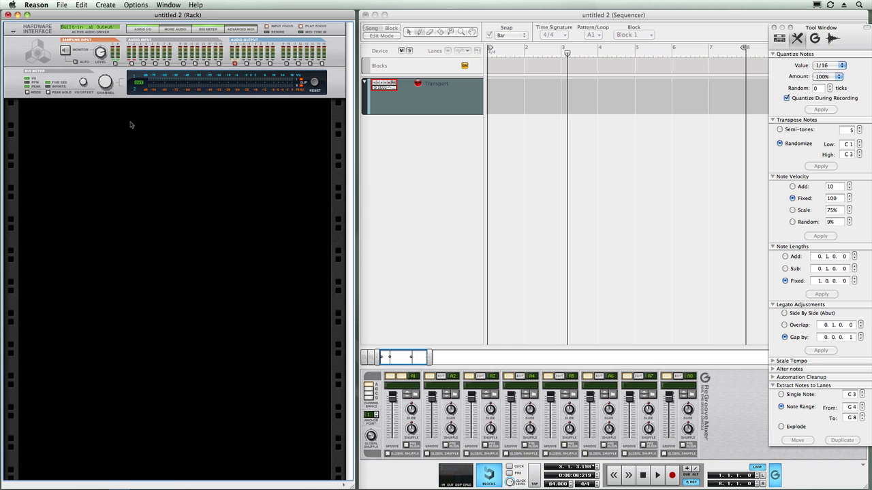
left_click(112, 5)
left_click(114, 16)
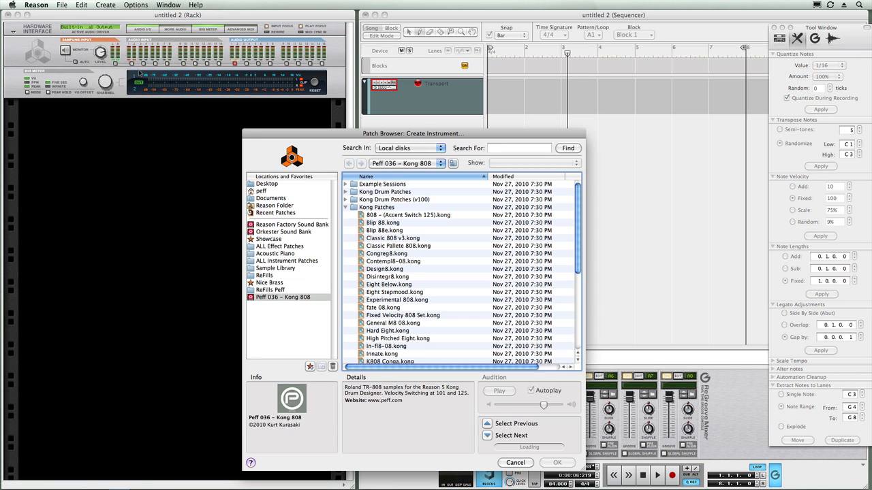
left_click(277, 299)
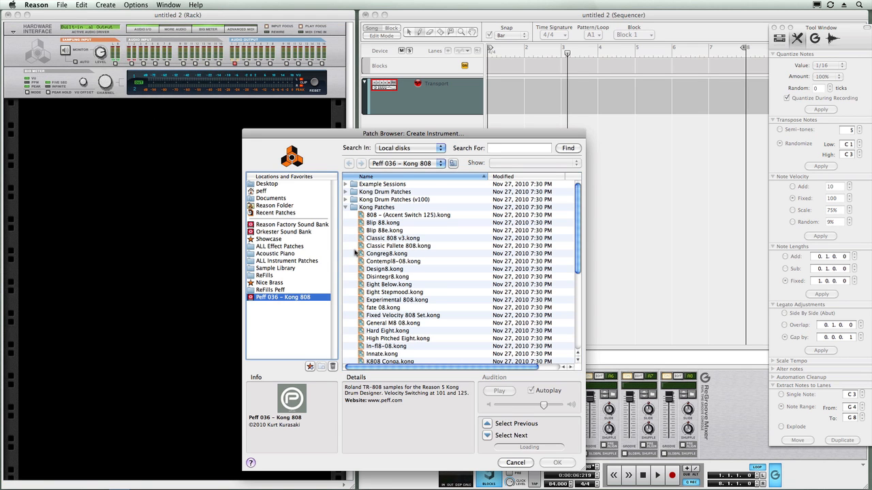
left_click(403, 217)
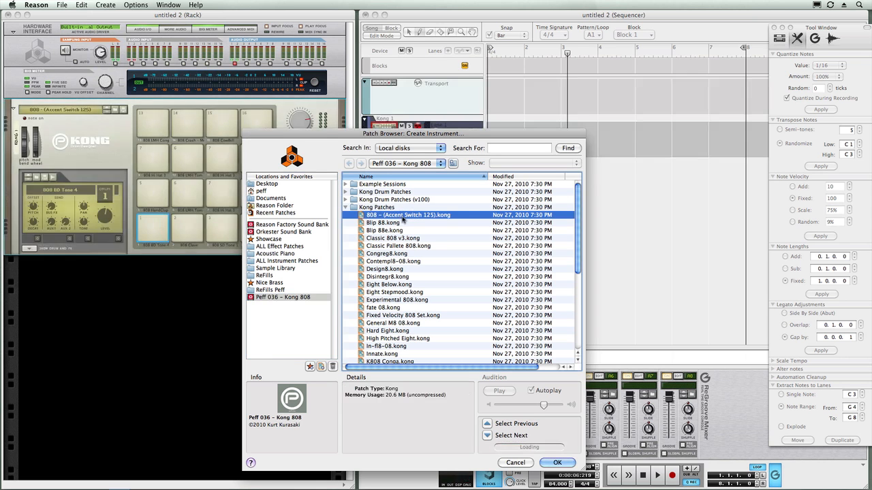
double_click(402, 217)
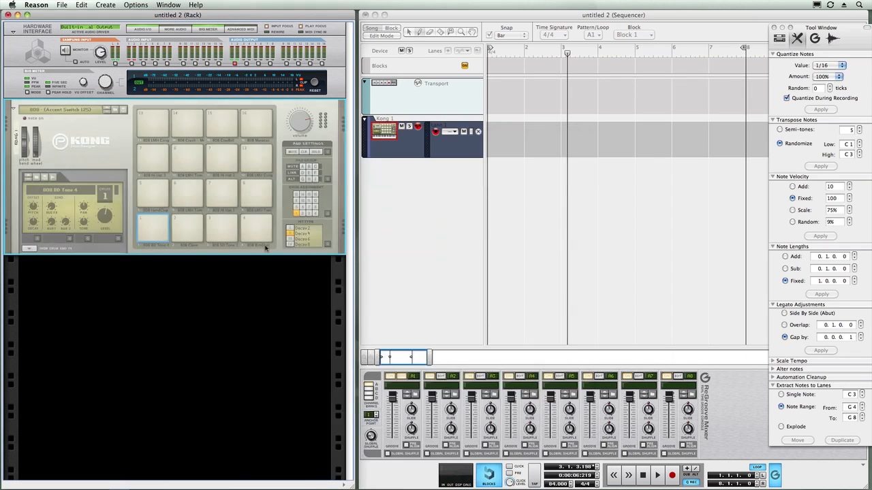
left_click(30, 249)
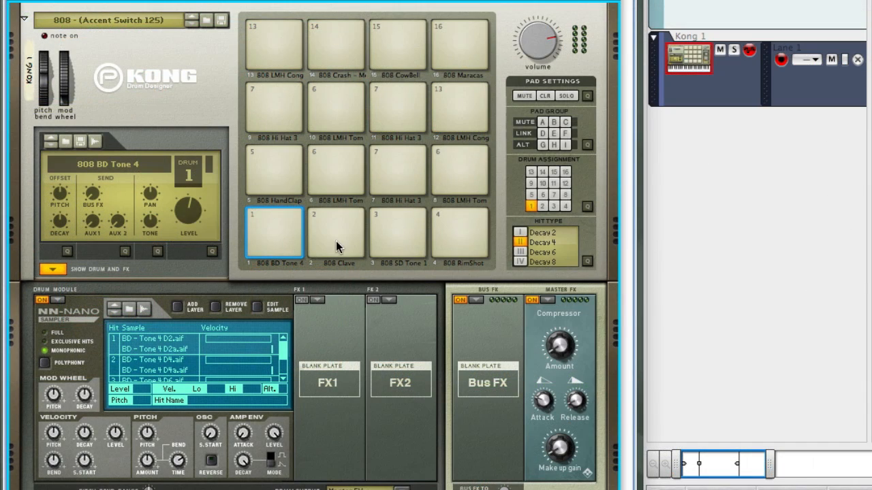
Step: Audition Kong pads 2, 3 and 4, the Clave, SD Tone 1 and RimShot sounds
left_click(339, 247)
left_click(393, 241)
left_click(464, 242)
Step: Audition the 808 BD Tone 4 sound on pad 1 at rising velocities, striking progressively higher on the pad
left_click(252, 240)
left_click(273, 249)
left_click(275, 243)
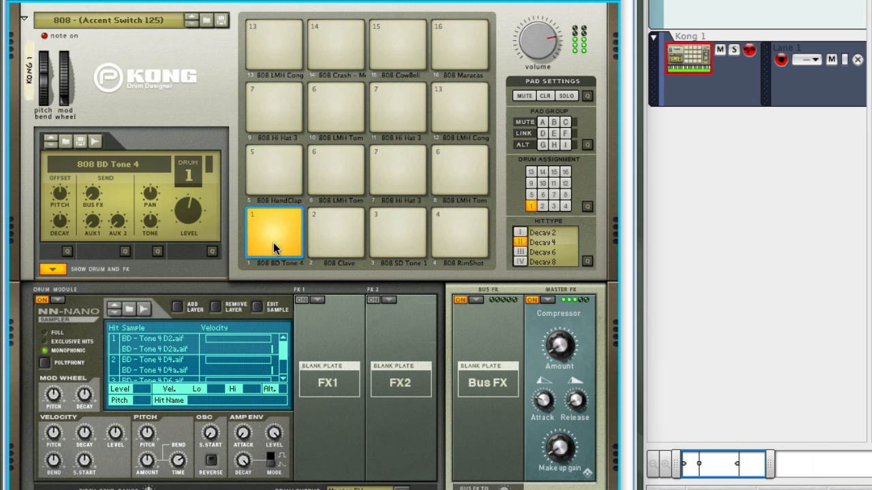
left_click(276, 230)
left_click(276, 225)
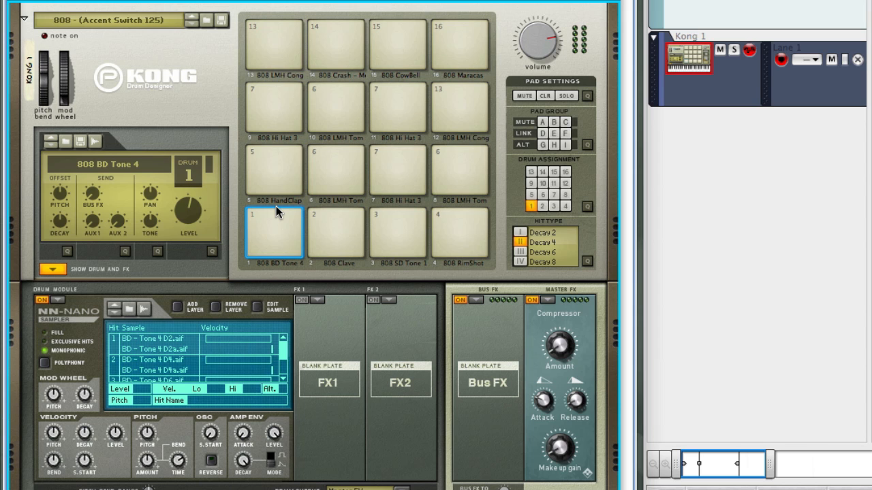
left_click(276, 208)
left_click(276, 209)
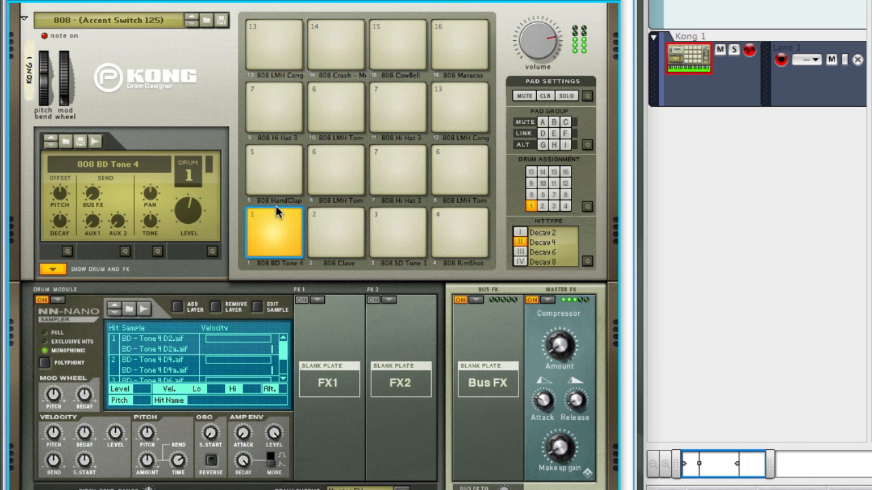
left_click(276, 208)
Step: Audition the 808 Clave pad and the 808 SD Tone 1 pad, striking near their upper edges for accented hits
left_click(338, 212)
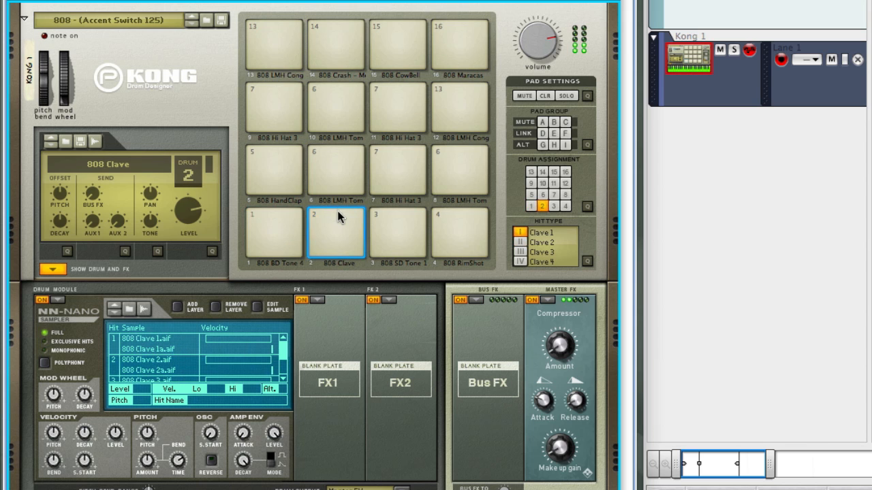
left_click(338, 211)
left_click(397, 230)
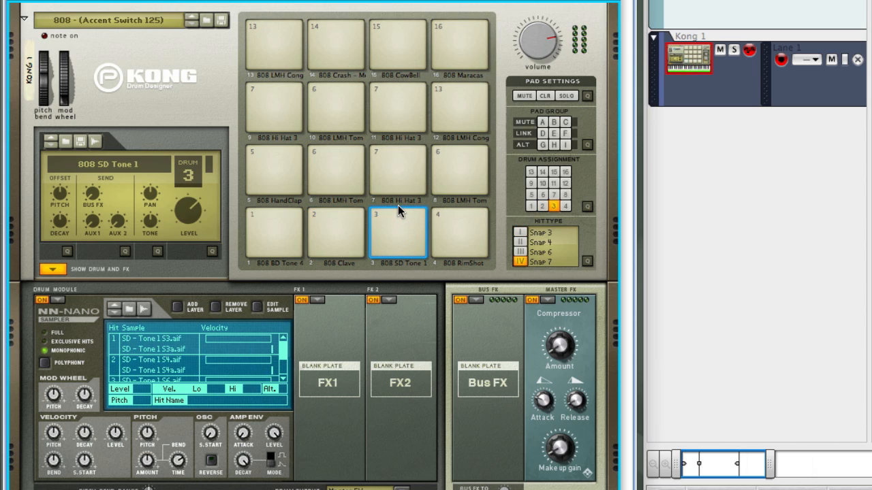
left_click(398, 211)
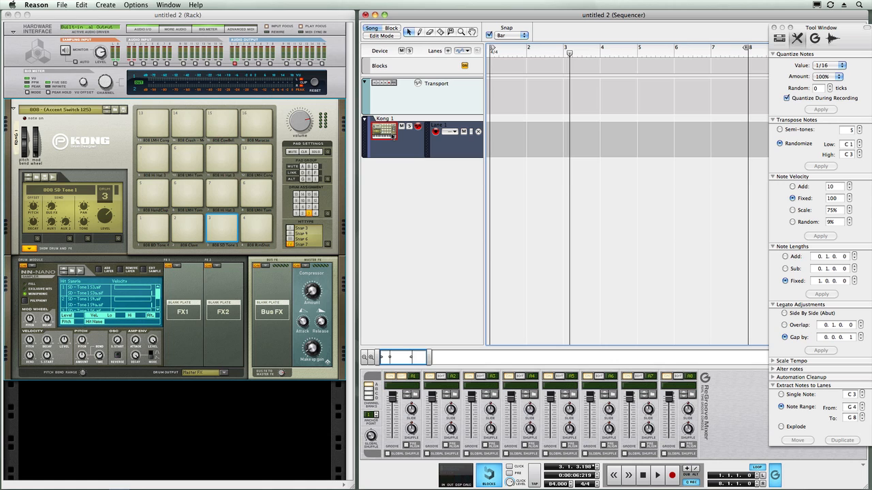
Step: Switch the sequencer to Block view and shorten Block 1 to one bar, ending at bar 2
left_click(393, 28)
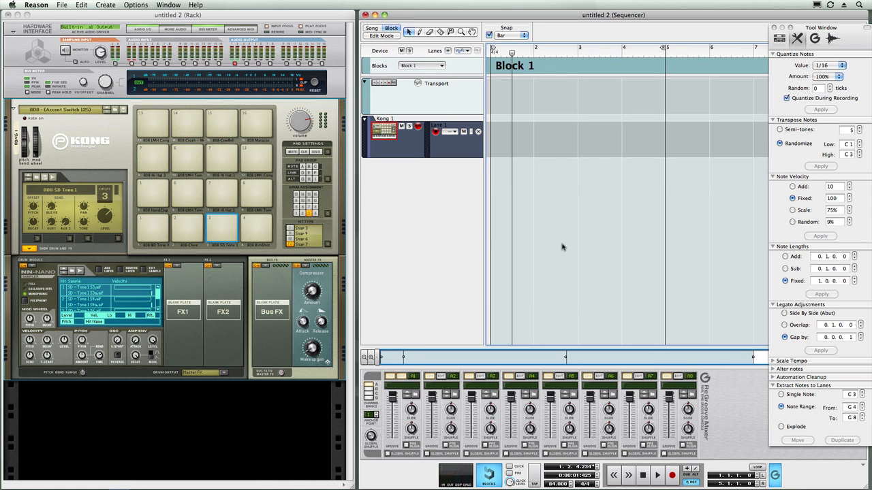
left_click(535, 54, "super")
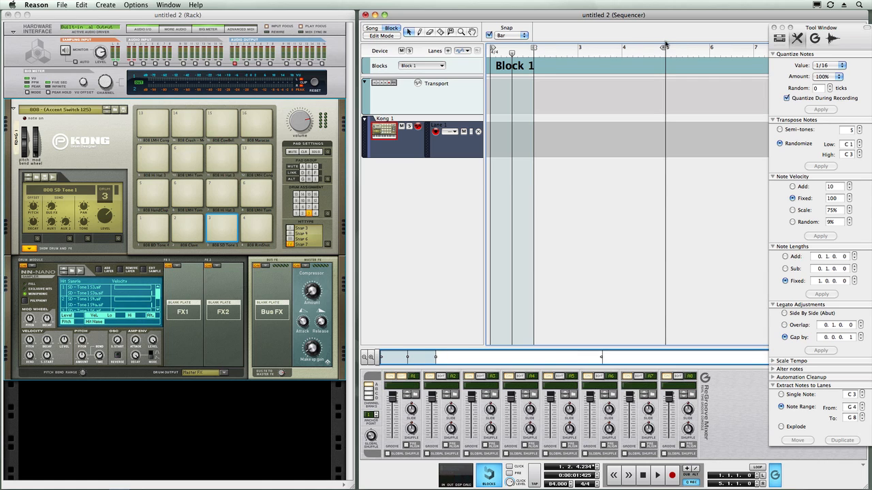
left_click_drag(512, 54, 482, 58)
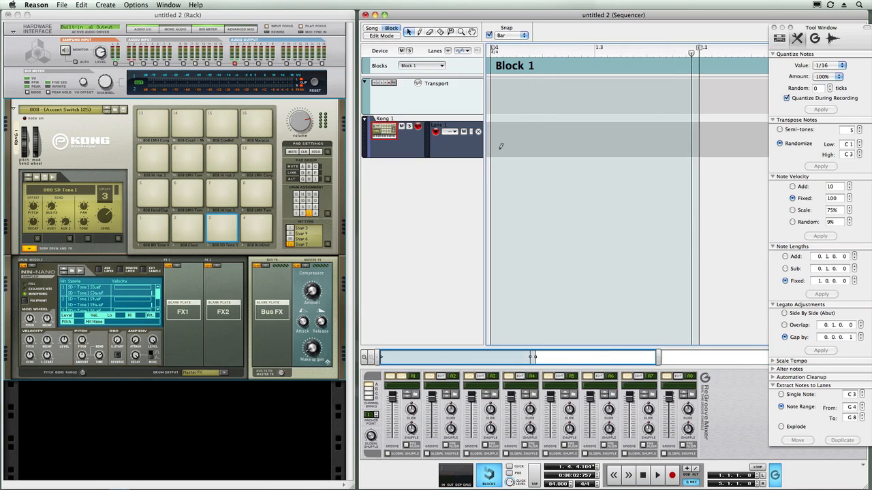
Step: Draw a one-bar clip in Block 1 on the Kong 1 lane and open it for note editing
left_click(500, 151, "super")
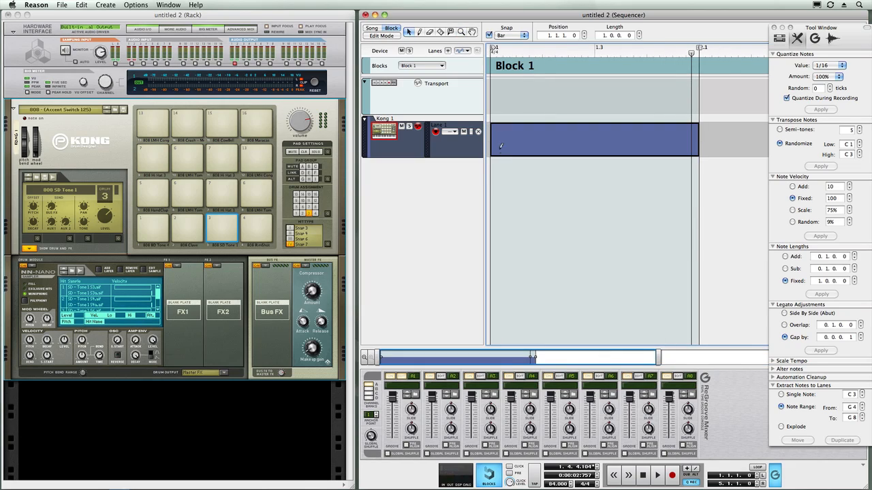
double_click(501, 146)
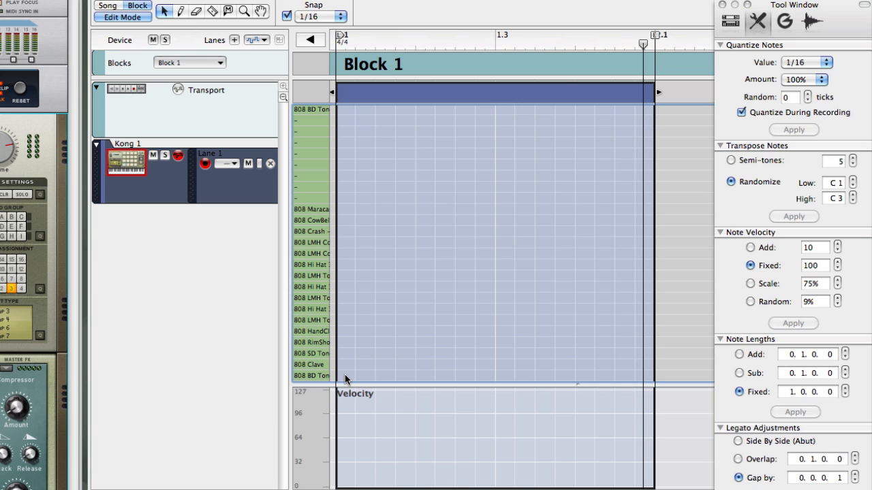
Step: Draw 1/16 bass drum notes at 1.1.1, 1.1.2, 1.2.4 and 1.3.3, and HandClap notes at 1.2.1 and 1.4.1
key("w")
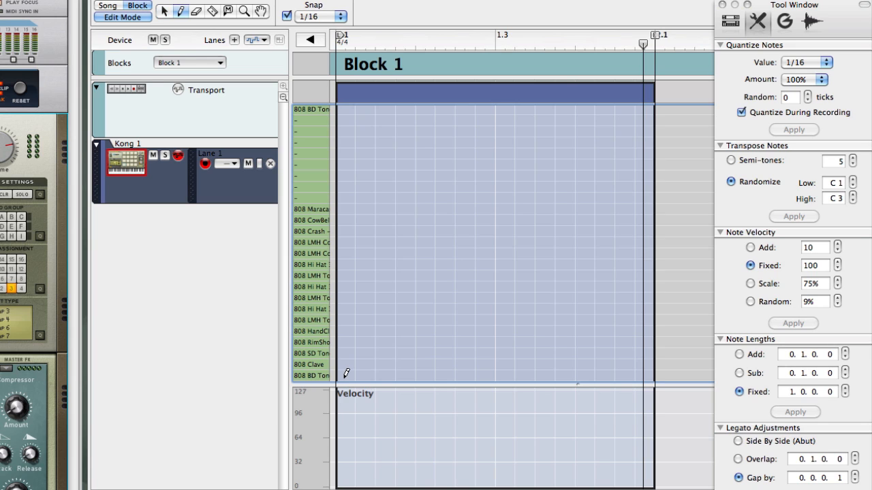
left_click(346, 375)
left_click(365, 375)
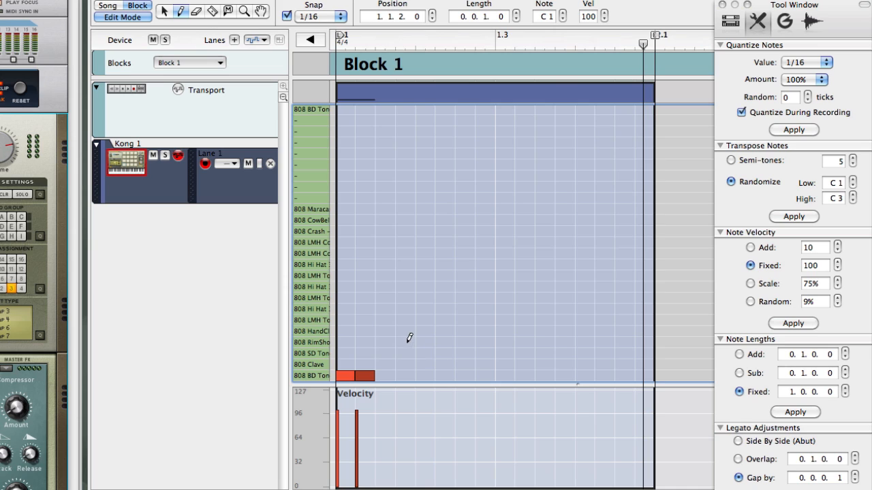
left_click(428, 332)
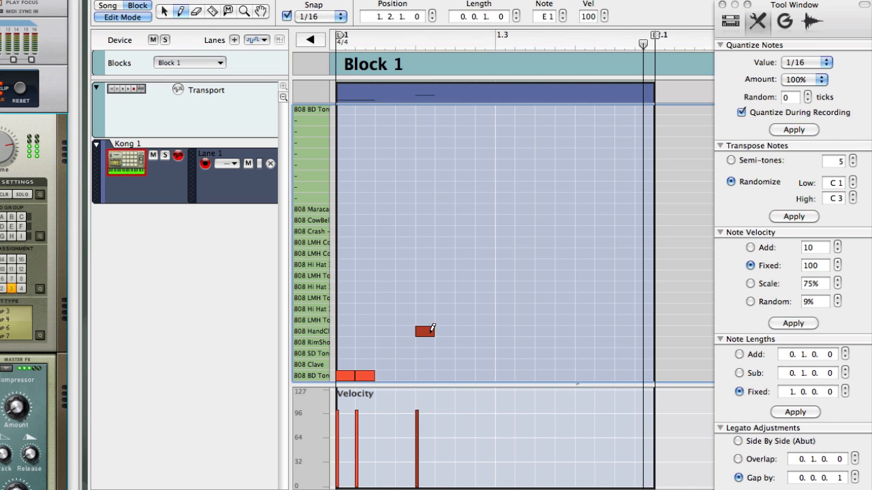
left_click(584, 331)
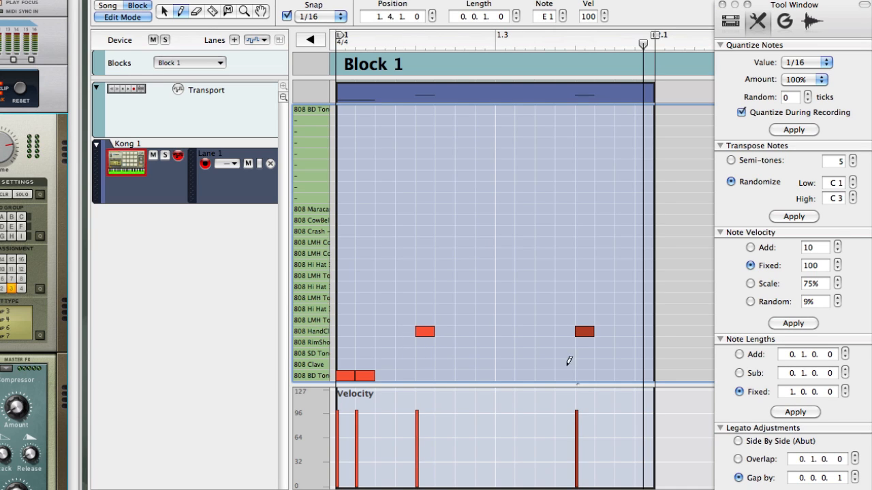
left_click(483, 376)
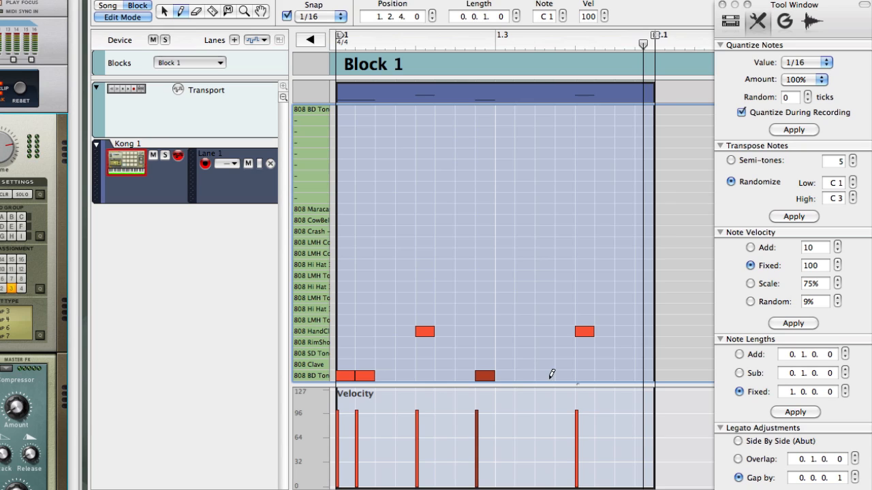
left_click(544, 376)
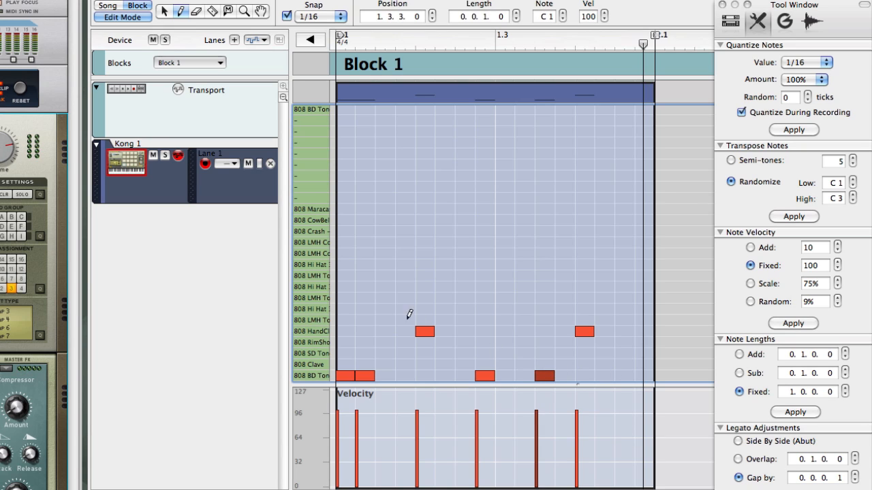
Step: Draw eight 1/16 hi-hat notes on the G#1 row, one on every eighth note from 1.1.1 to 1.4.3
left_click(345, 286)
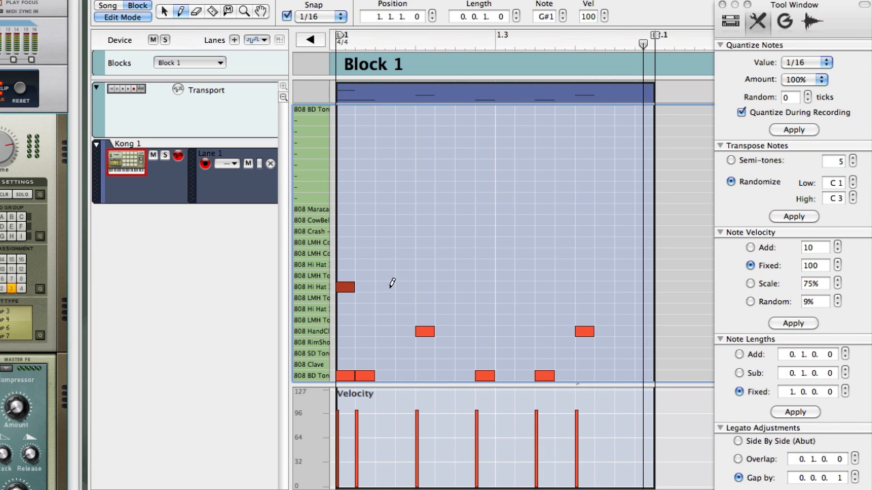
left_click(385, 287)
left_click(424, 287)
left_click(465, 286)
left_click(505, 287)
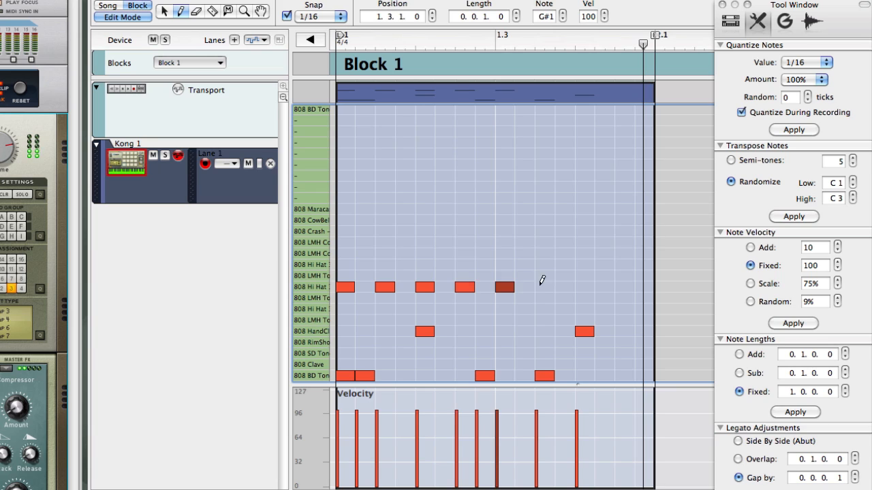
left_click(544, 287)
left_click(582, 284)
left_click(622, 285)
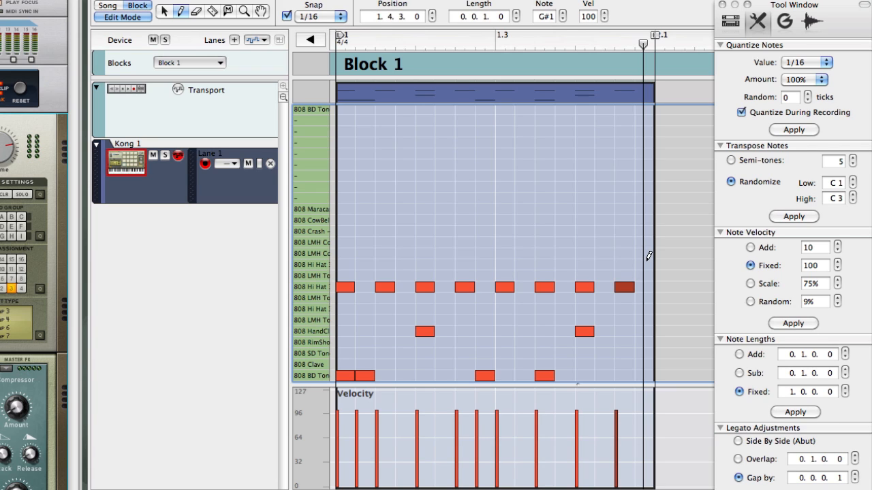
Step: Add a hi-hat note on A#1 at 1.4.4 and hi-hat notes on F#1 at 1.2.4 and 1.4.2
left_click(645, 264)
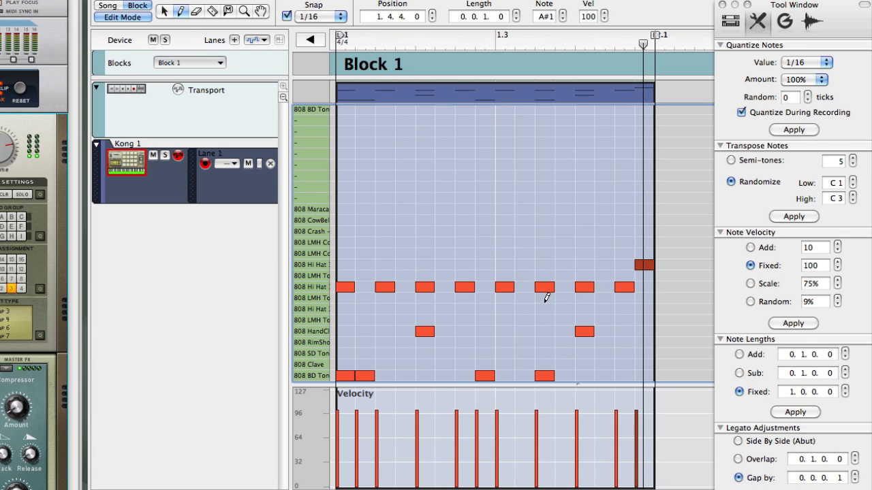
left_click(489, 309)
left_click(602, 308)
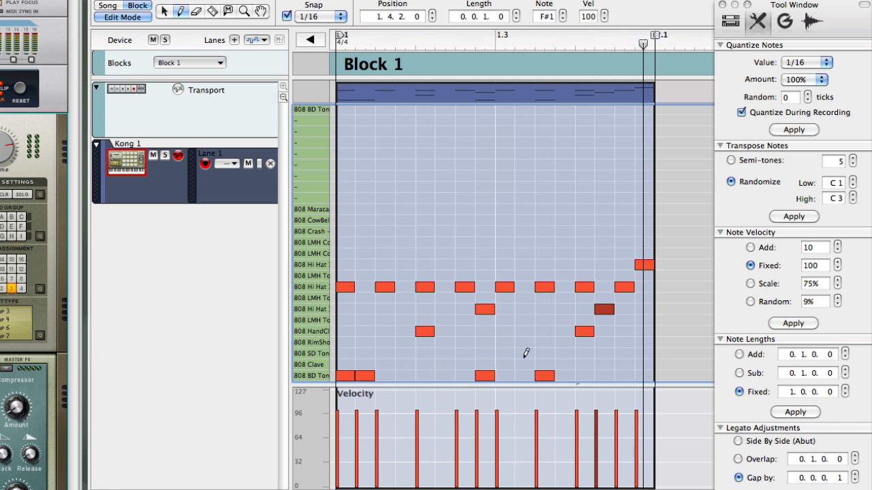
Step: Draw 808 SD Tone 1 snare notes at 1.3.2, 1.2.3 and 1.4.3, playing the pattern back before adding the last one
left_click(525, 353)
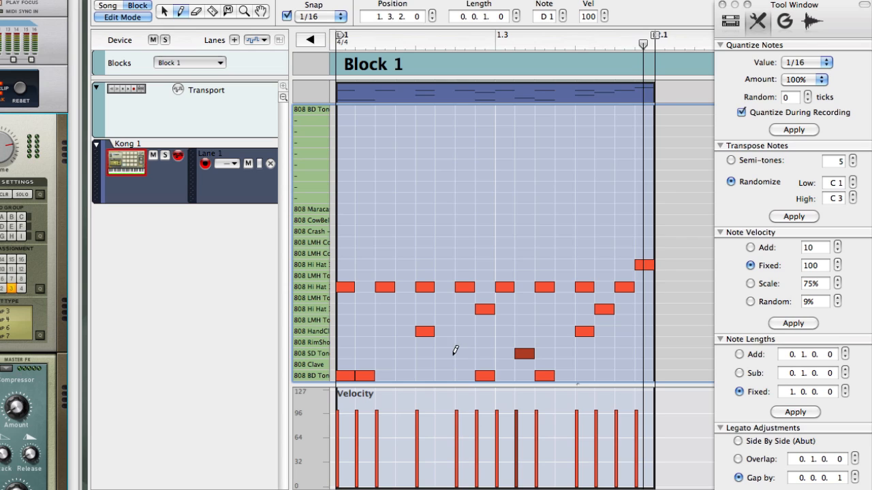
left_click(467, 353)
key("space")
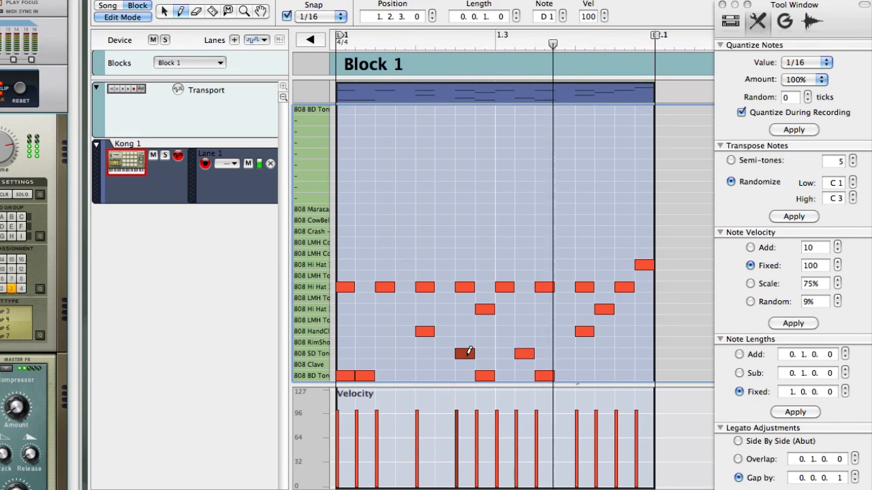
left_click(625, 353)
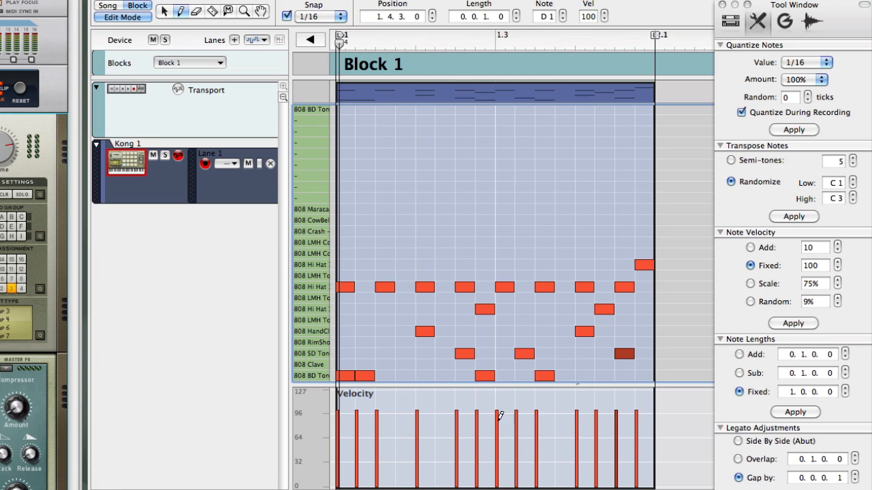
Step: Accent the four beats by raising the velocity of the notes at 1.1.1, 1.2.1, 1.3.1 and 1.4.1 to 127
left_click(341, 385)
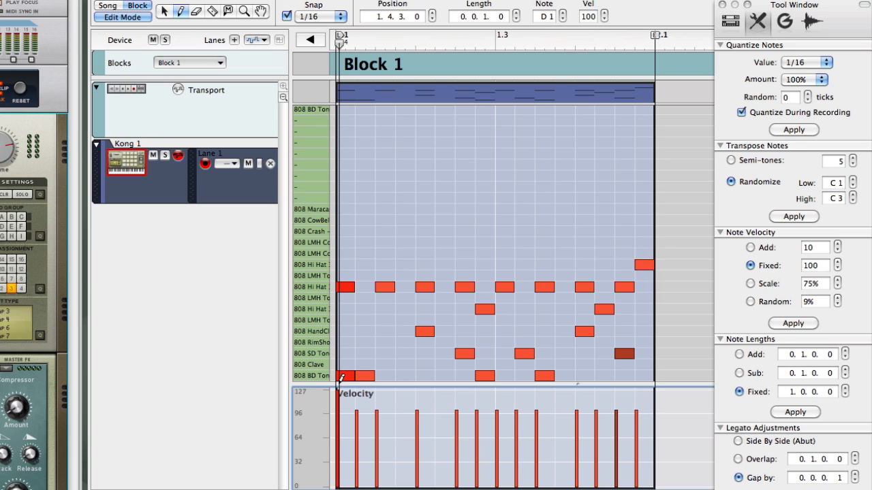
left_click(417, 391)
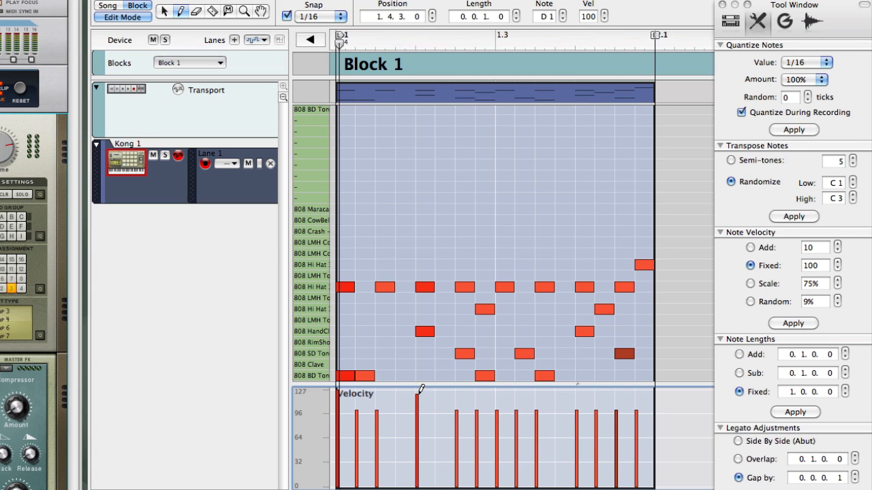
left_click(497, 391)
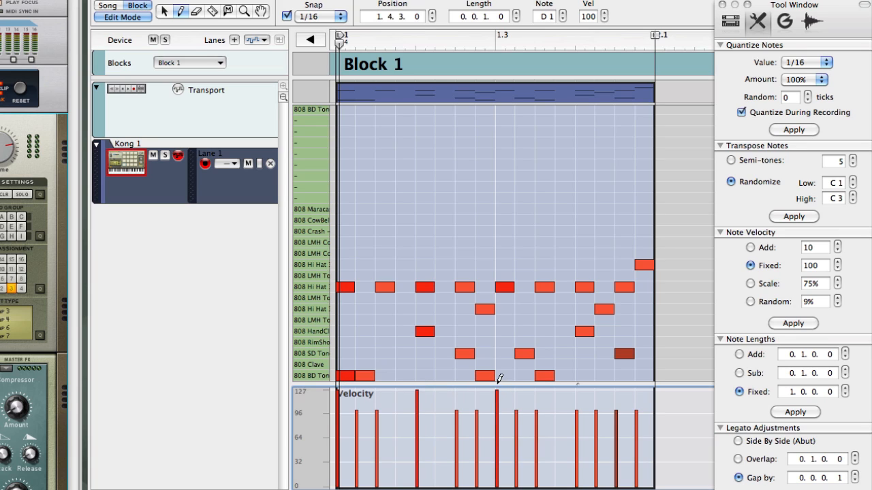
left_click(577, 385)
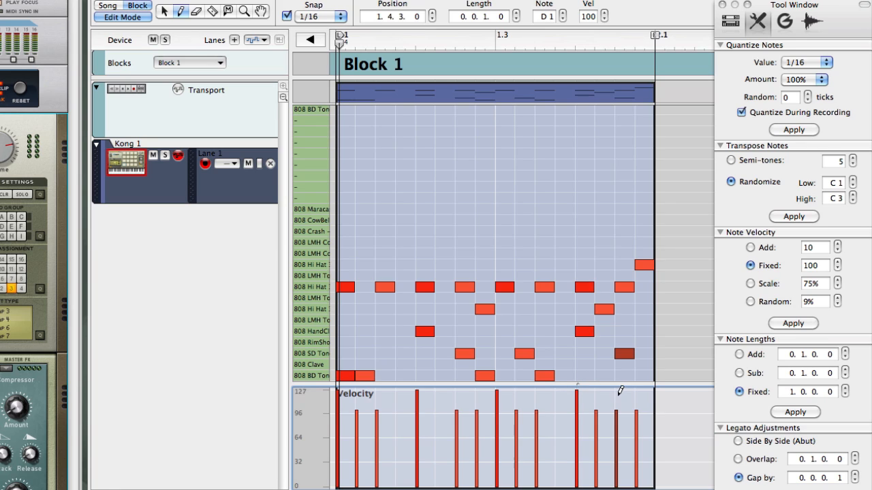
Step: Raise the velocities at 1.2.4, 1.3.3 and 1.4.4 to 127, and lower the 1.3.1 velocity to about 96
left_click(477, 392)
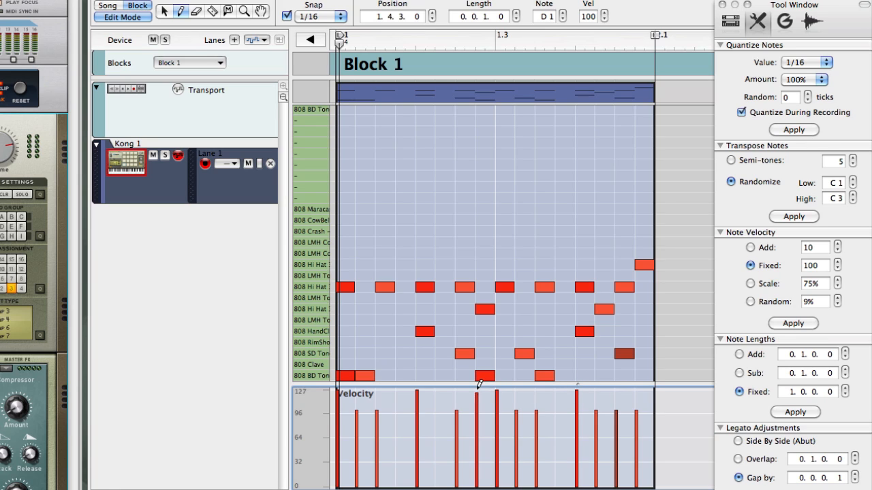
left_click(497, 410)
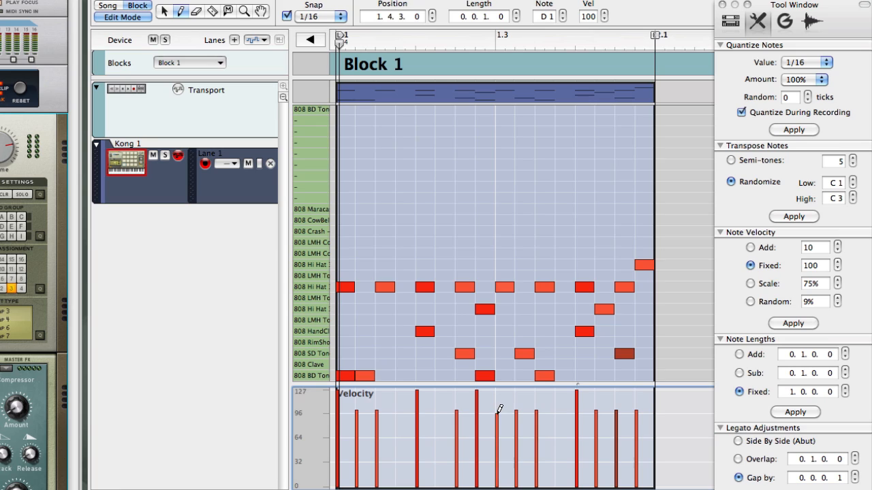
left_click(537, 392)
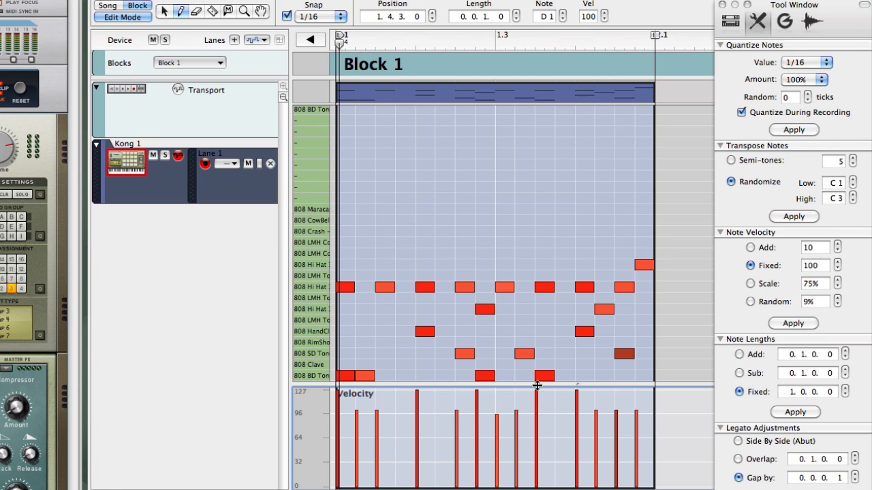
left_click(638, 391)
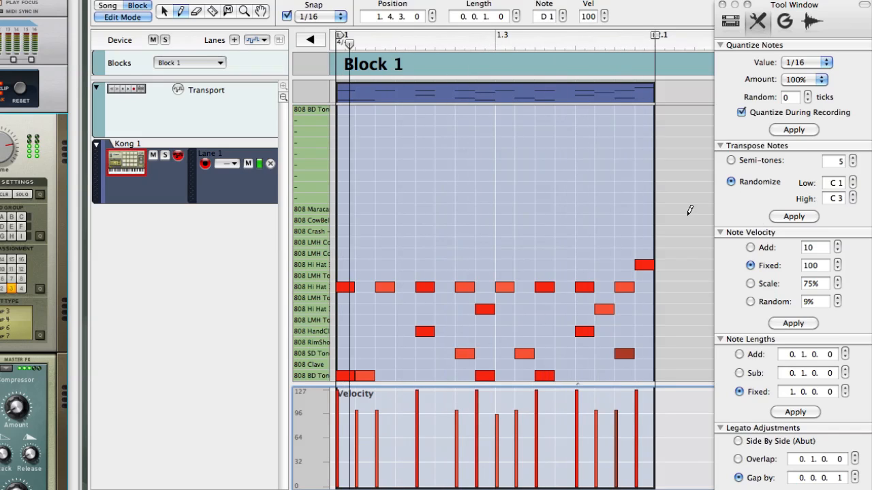
Step: Try a fixed velocity of 100 on all notes of the Block 1 clip, and undo the change
key("q")
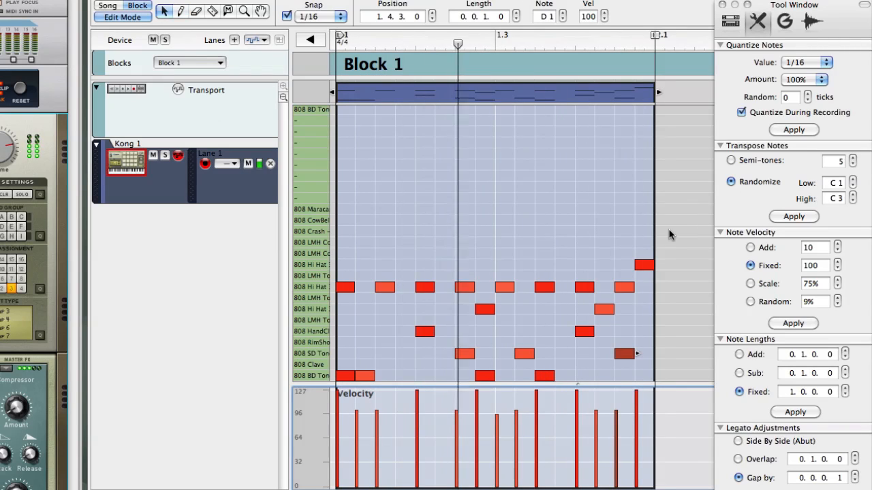
left_click(553, 94)
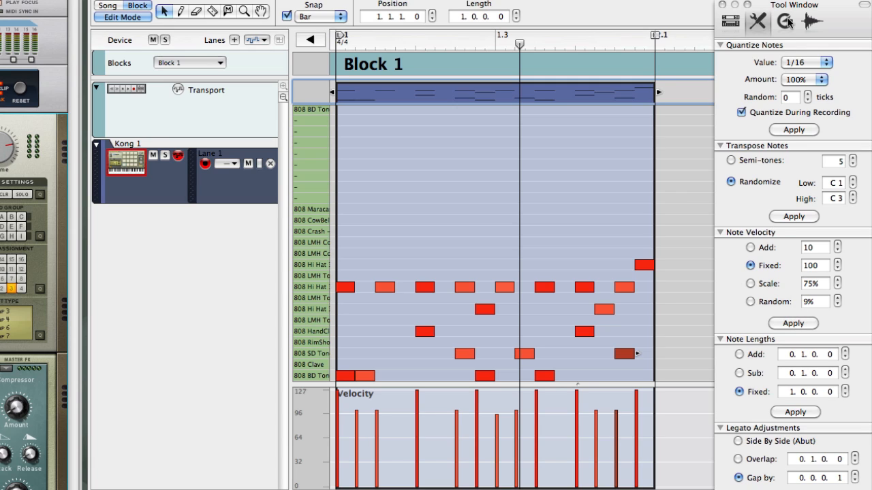
left_click(791, 324)
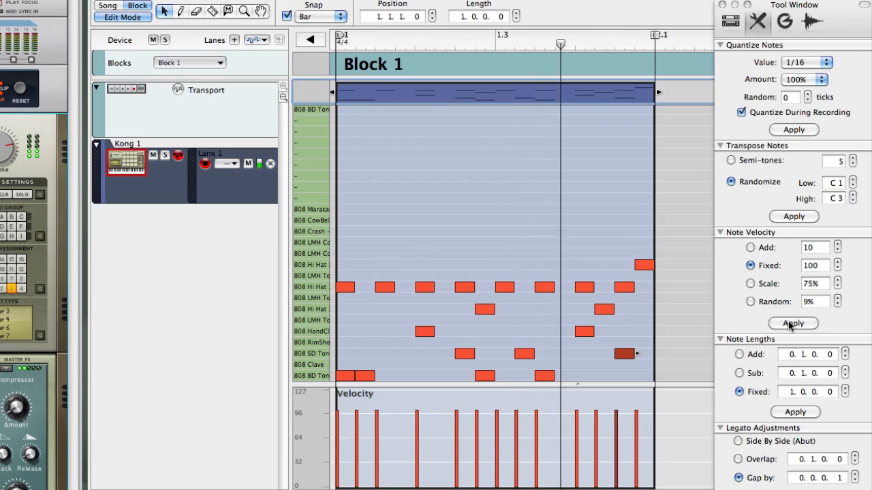
key("super+z")
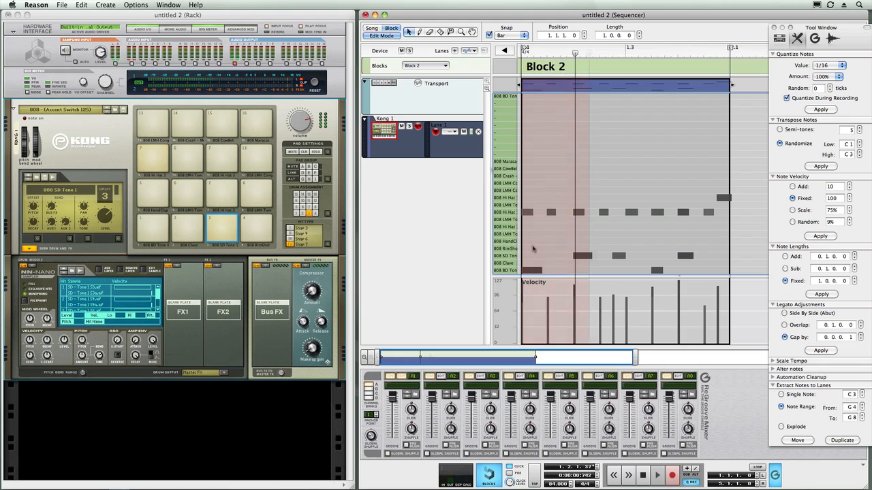
Step: Stop recording in Block 2 and apply a fixed velocity of 100 to all notes of the recorded clip
key("space")
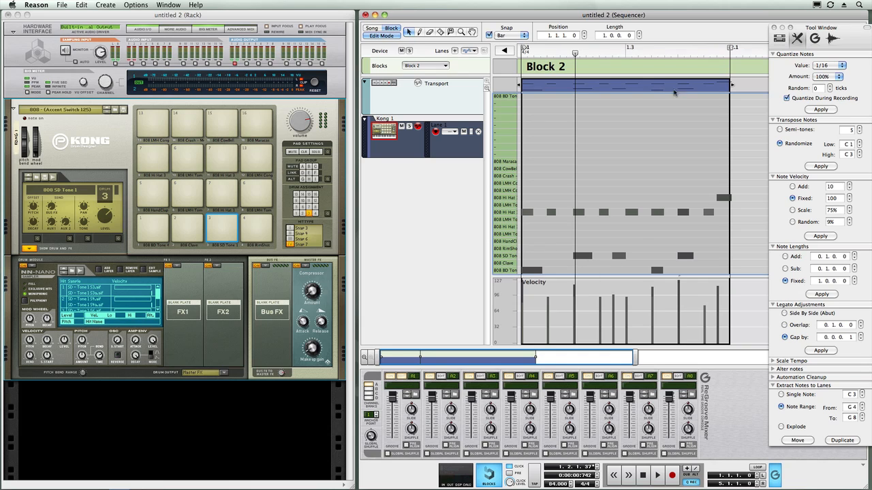
left_click(643, 88)
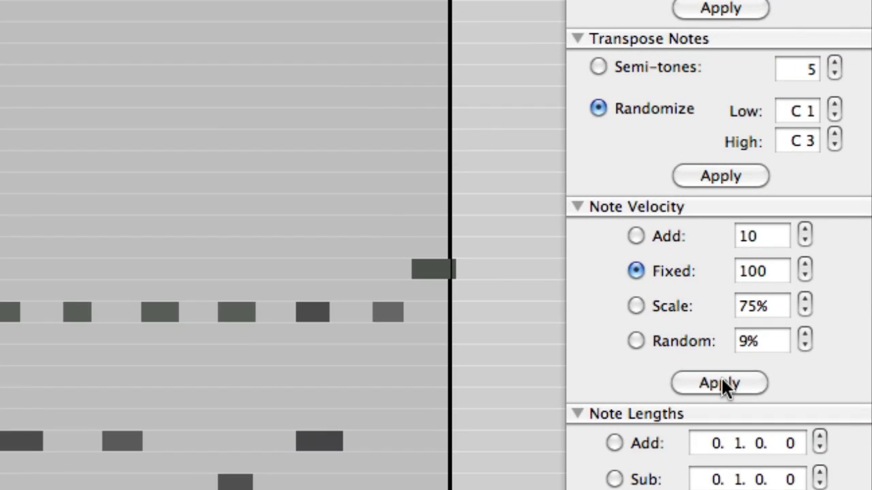
left_click(721, 382)
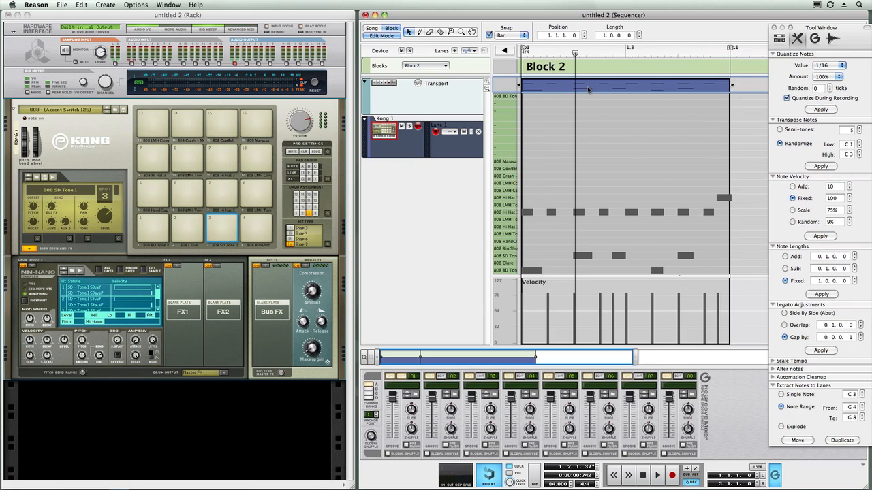
Step: Accent the Block 2 notes at 1.1.1, 1.2.1, 1.2.4, 1.3.3, 1.4.1 and 1.4.4 by raising their velocity to 127
double_click(588, 90)
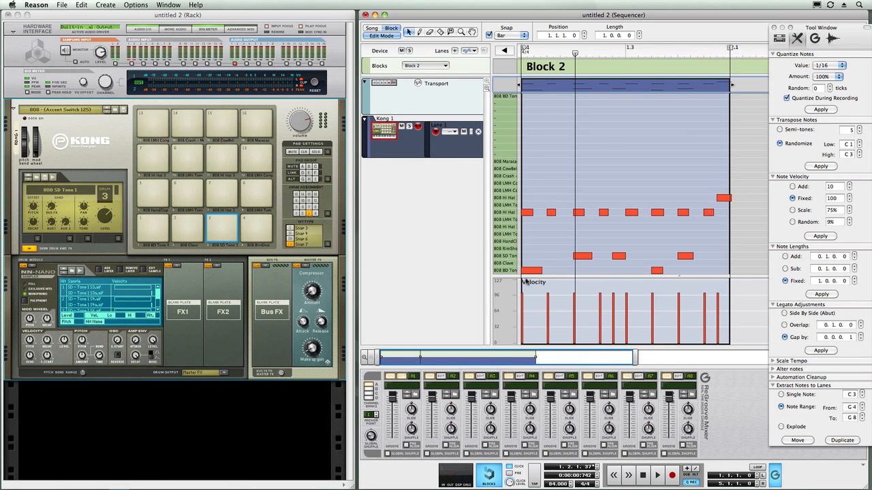
key("w")
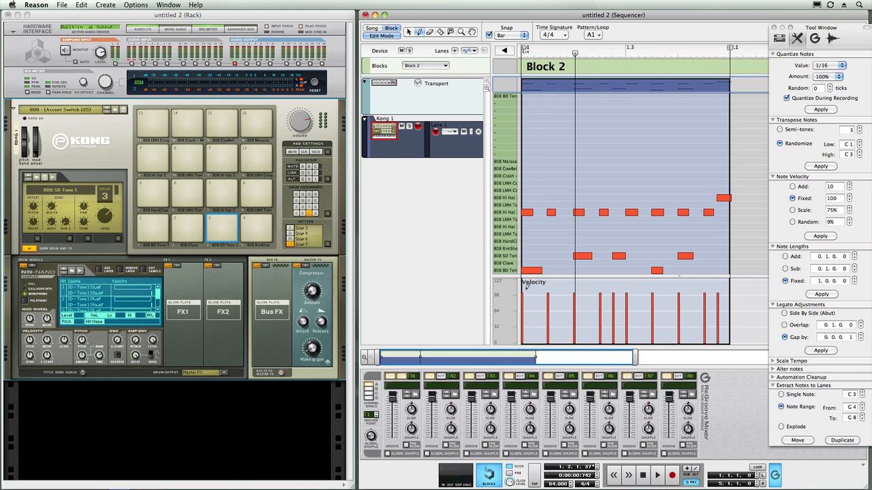
left_click(523, 282)
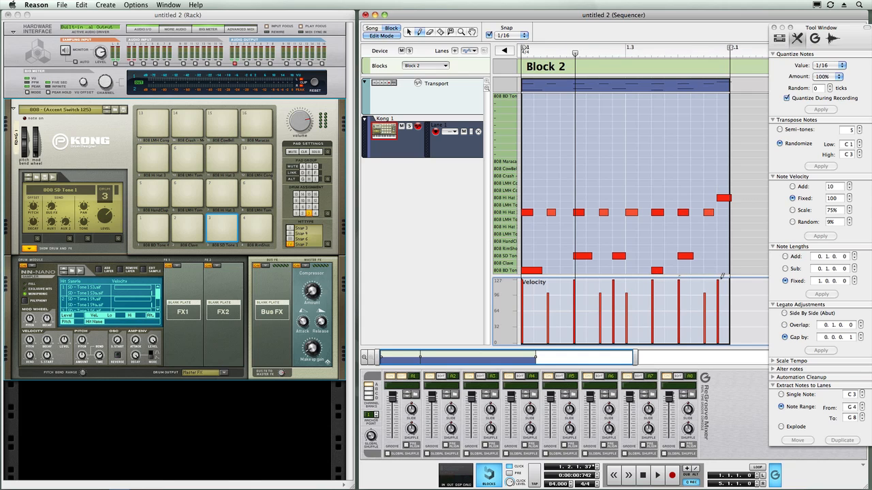
Step: Add a second note lane to Kong 1 and record a tom and conga part into it in Block 2
key("space")
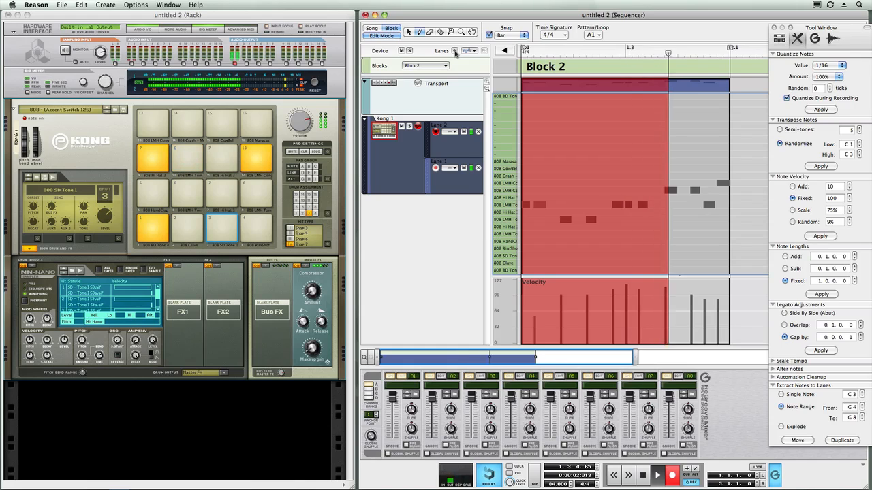
key("super+Return")
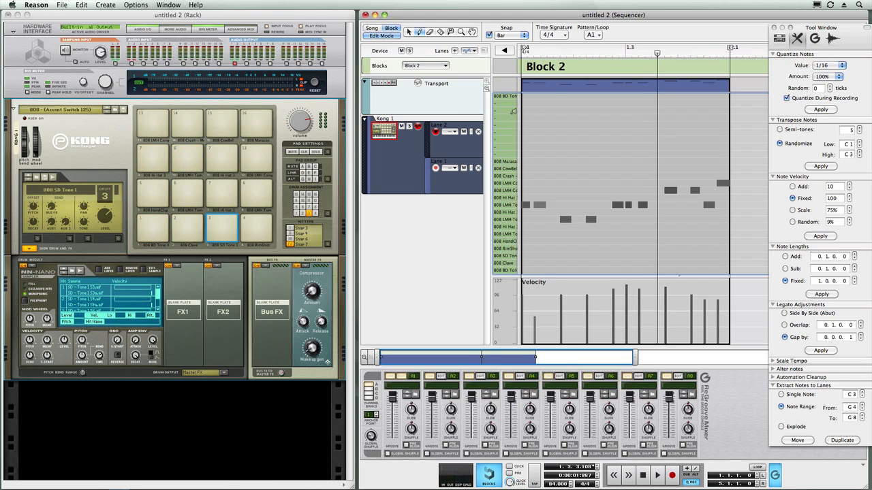
Step: Get the groove from Lane 1's accented clip, and set groove channel A1 to 0% Timing Impact and 200% Velocity Impact
left_click(562, 85)
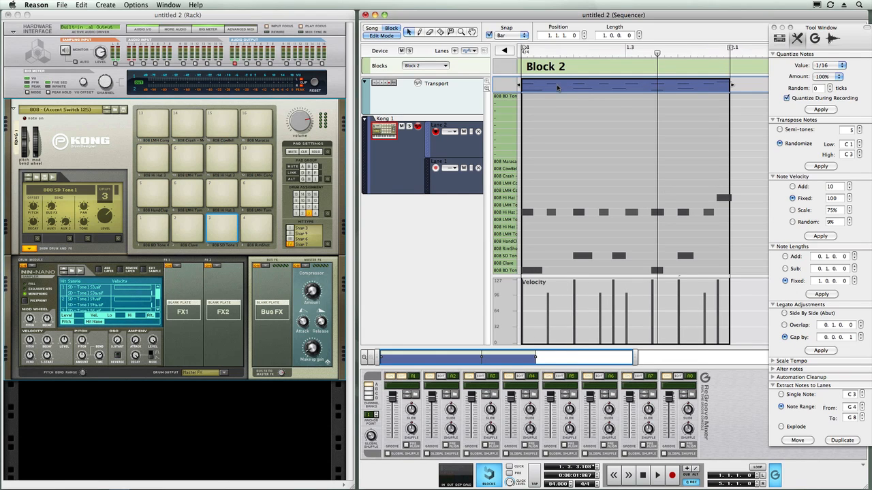
right_click(558, 86)
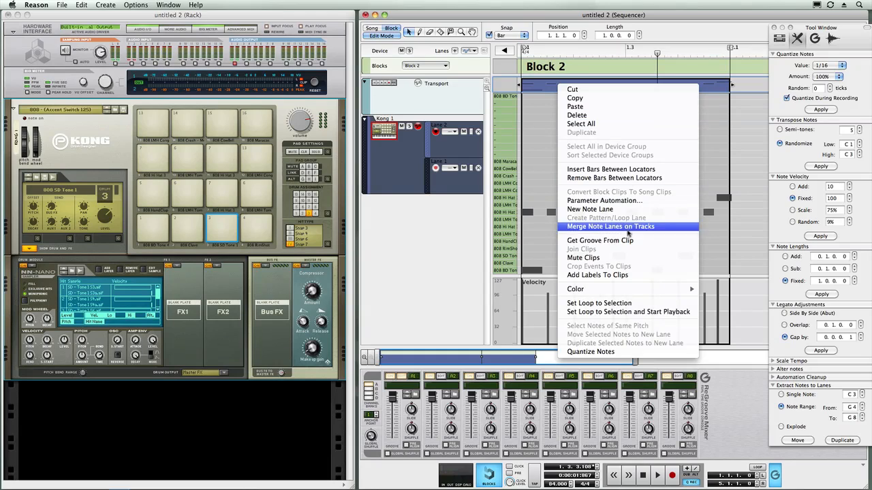
left_click(670, 244)
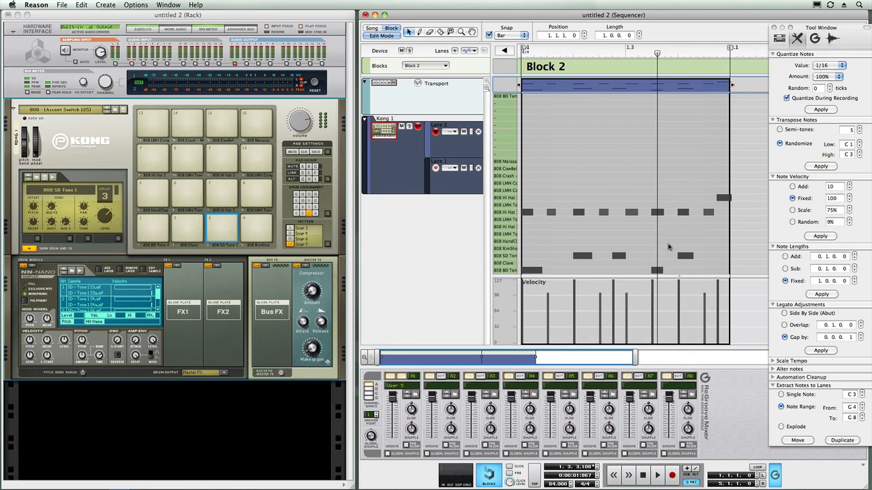
left_click(402, 376)
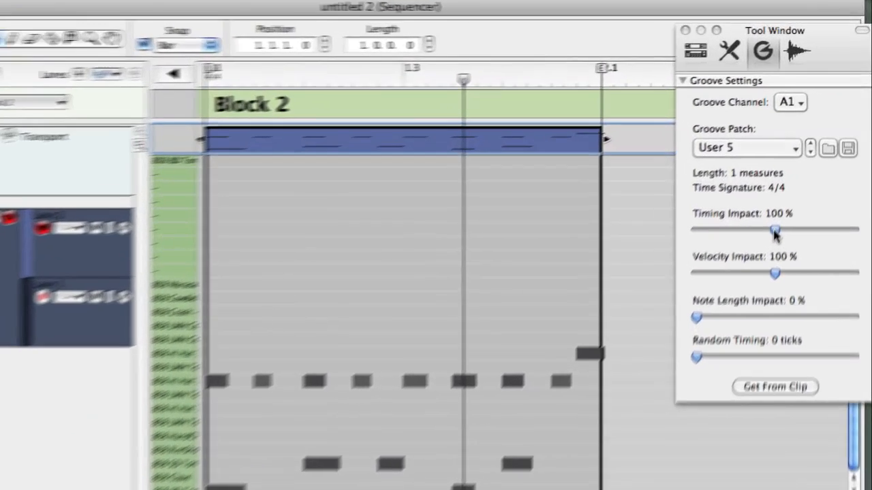
left_click_drag(821, 135, 806, 134)
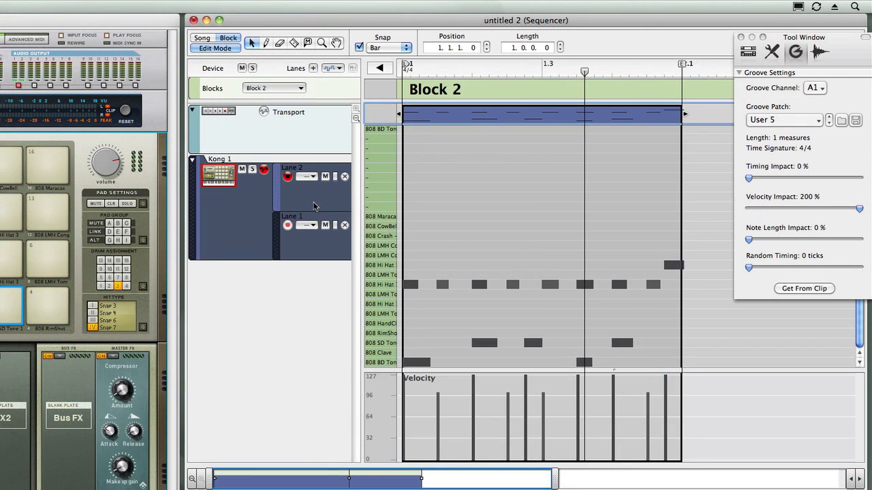
Step: Assign Lane 2 of Kong 1 to groove channel A1 (User 5) and commit the lane's notes to the groove
left_click(309, 238)
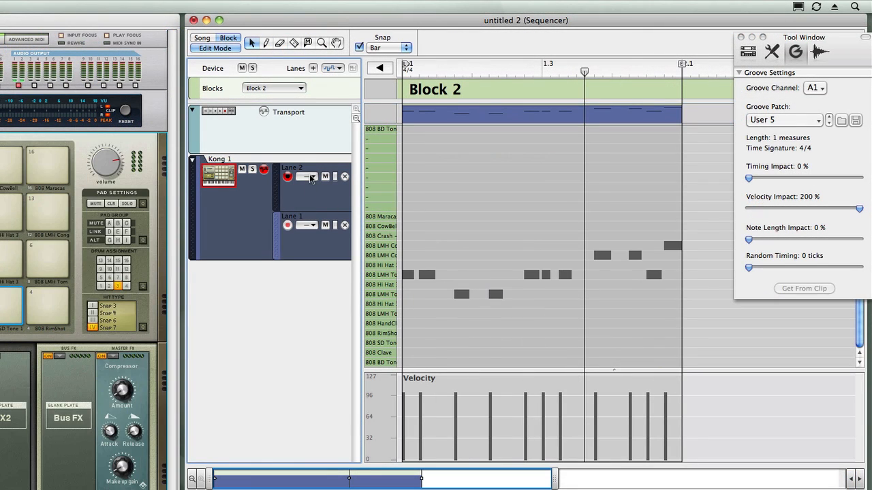
left_click(310, 179)
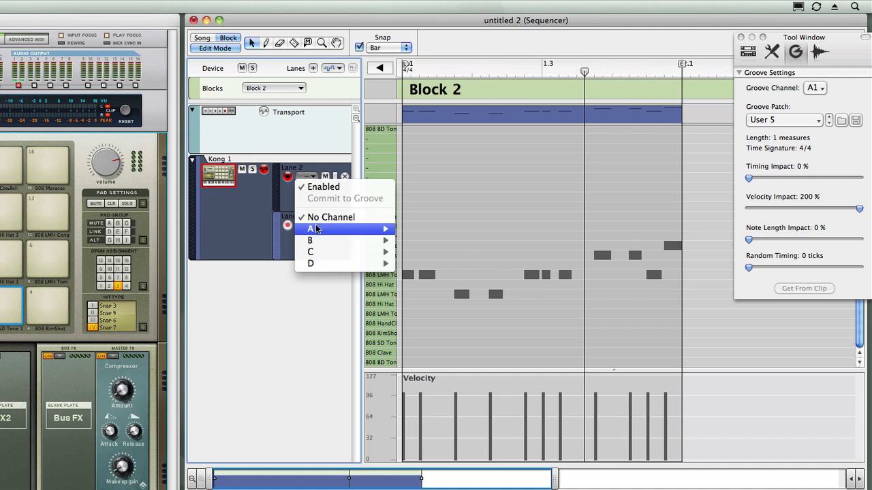
mouse_move(317, 230)
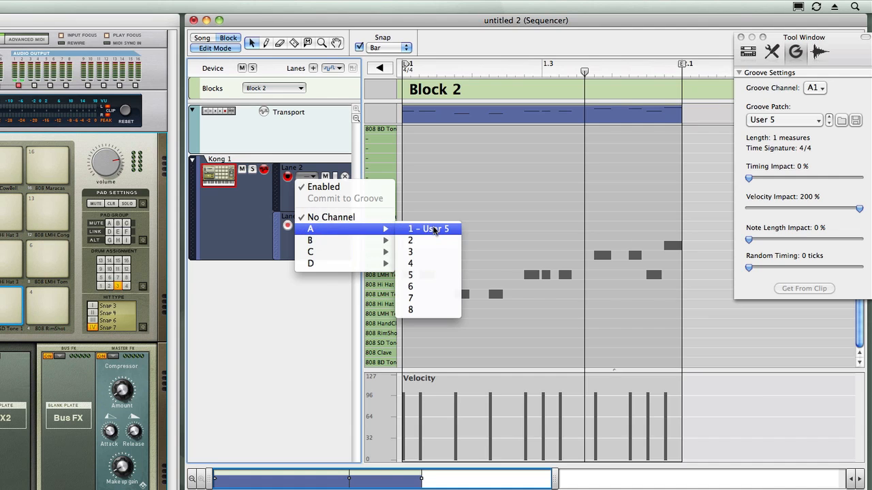
left_click(434, 230)
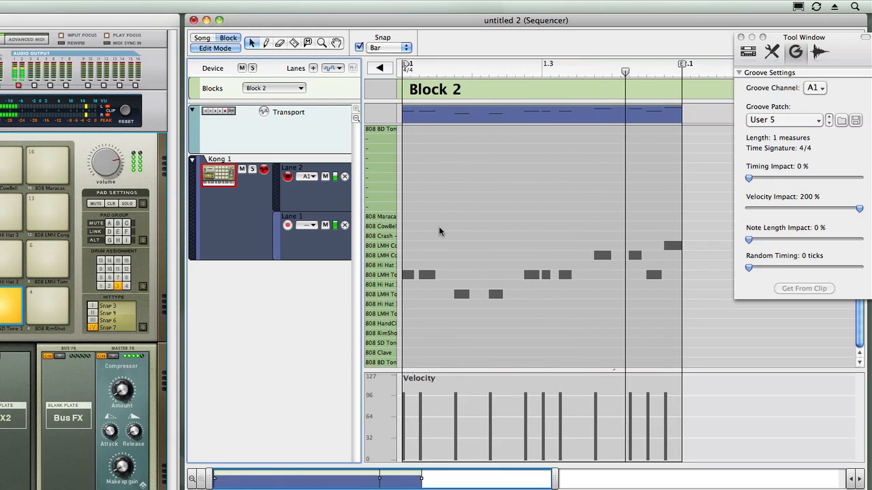
left_click(309, 177)
left_click(341, 198)
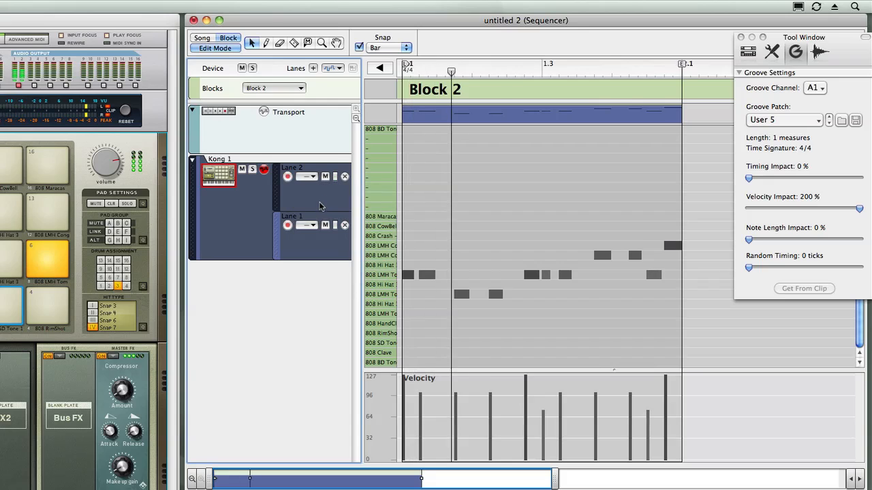